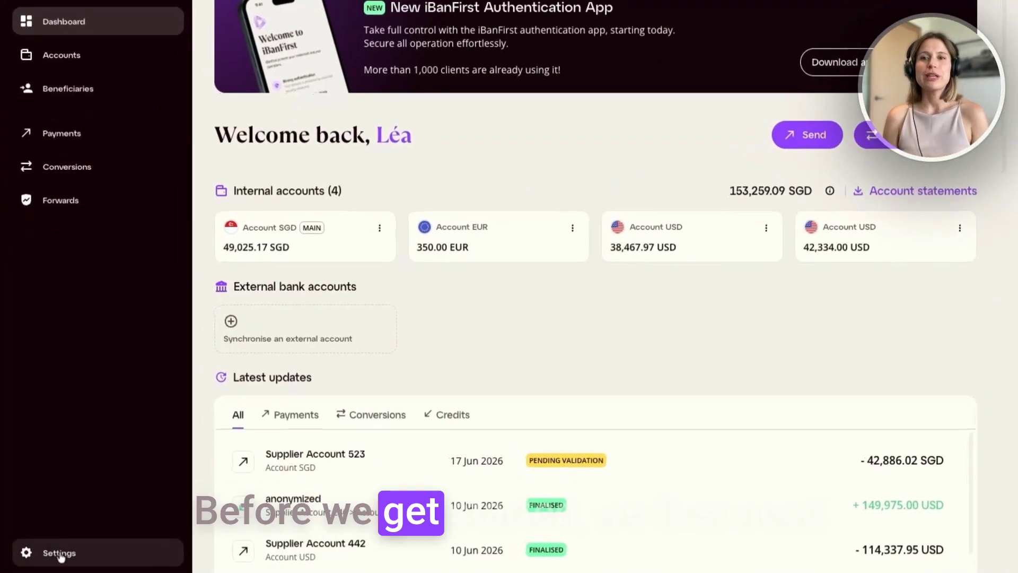
Add an iBanFirst MCP token named "mcp-server" in the service settings and copy its generated password
left_click(60, 555)
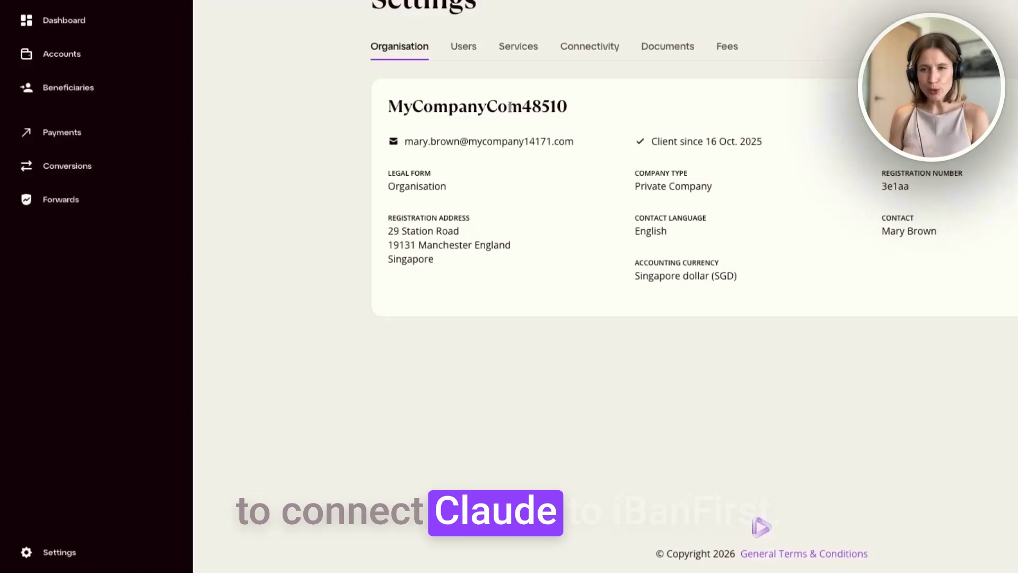
left_click(415, 138)
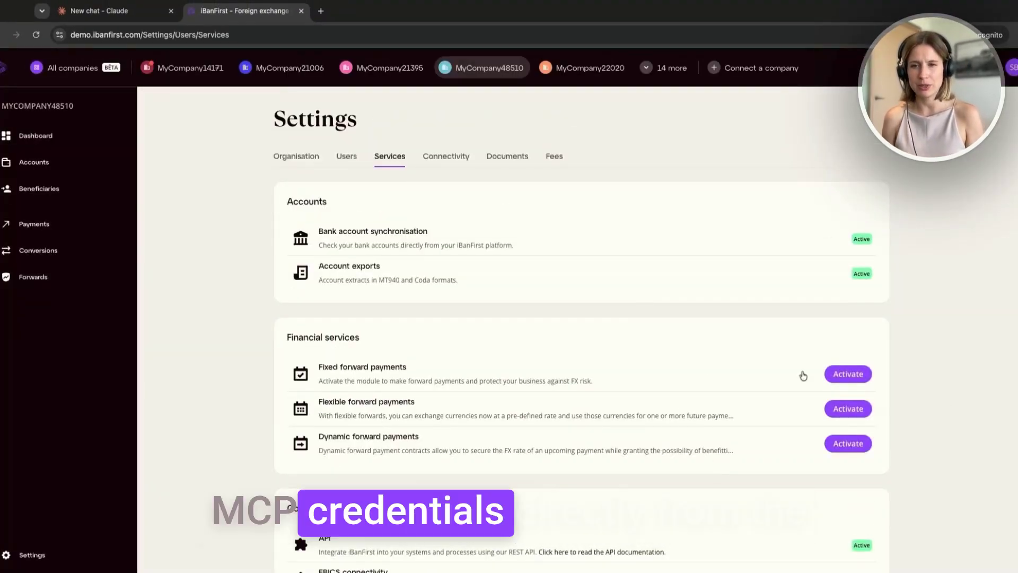
scroll(583, 372, "down", 6)
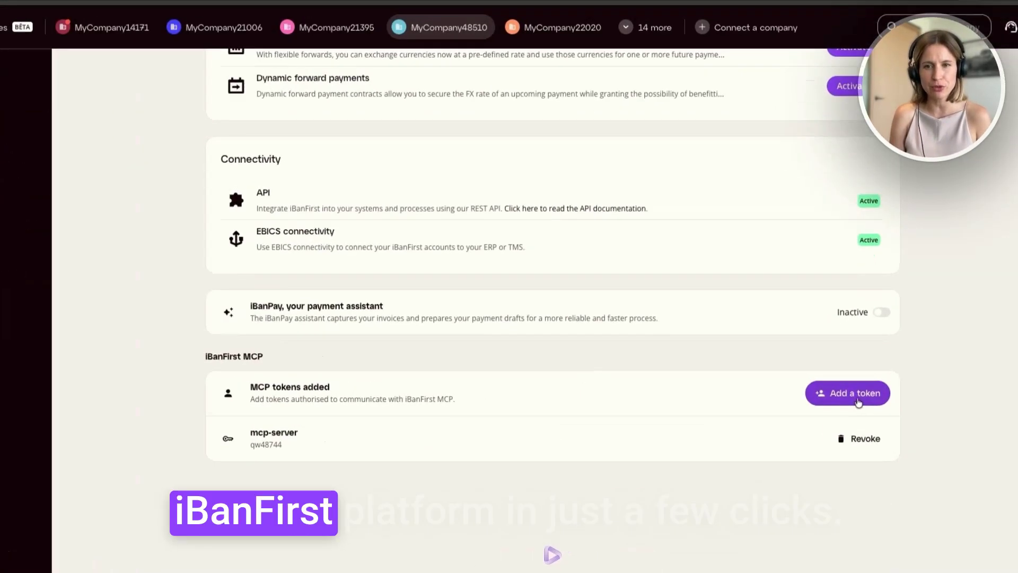
left_click(846, 394)
left_click(299, 299)
type("mcp-server")
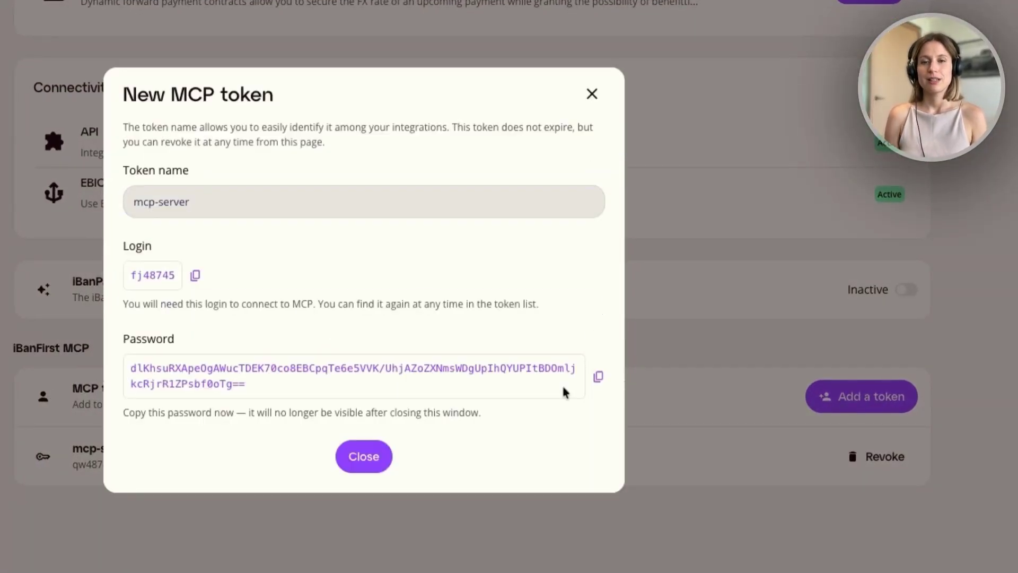
left_click(598, 377)
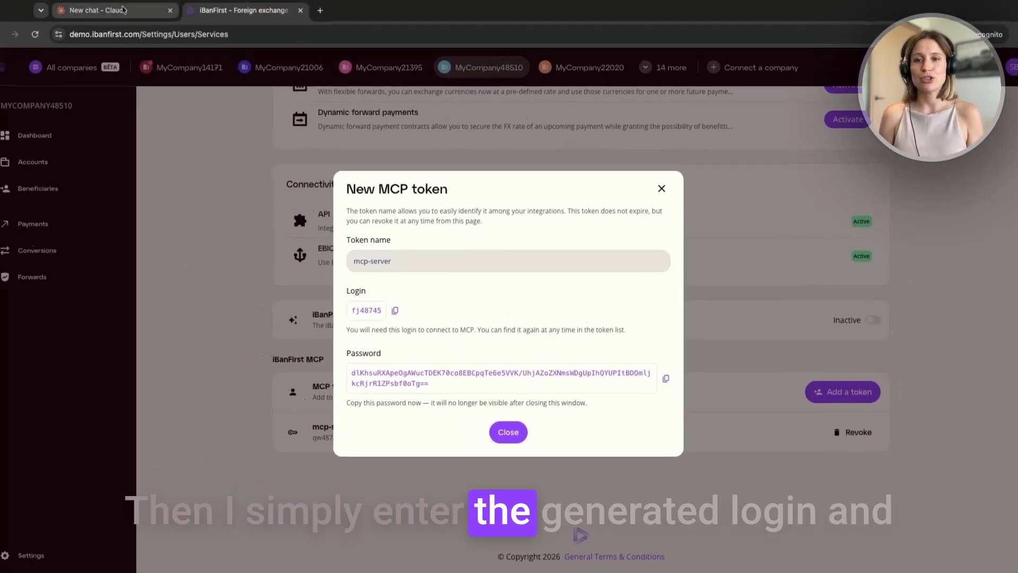
Switch to Claude, search the connector directory for "iban", and start connecting the iBanFirst custom connector
left_click(123, 10)
left_click(352, 310)
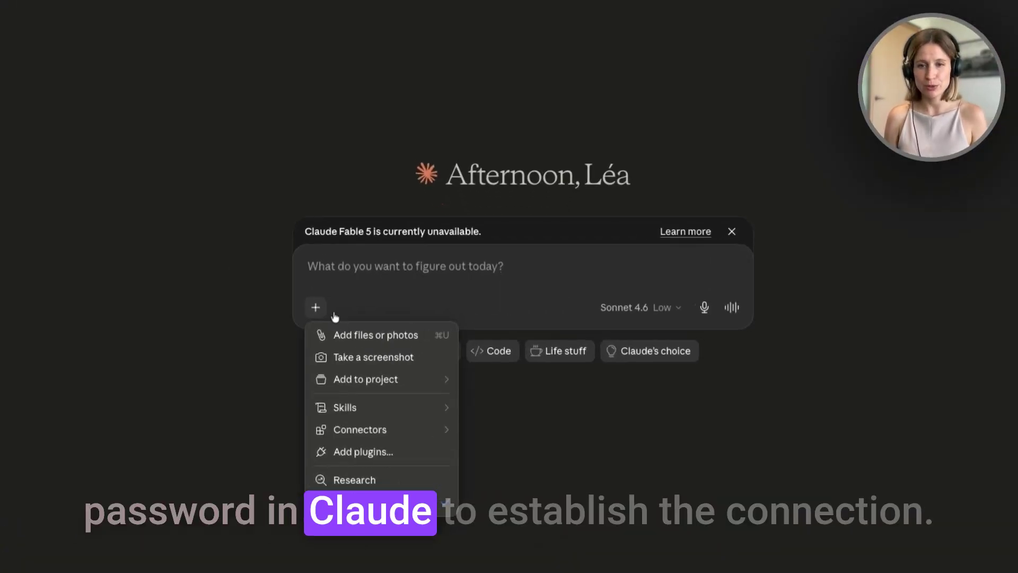
mouse_move(448, 427)
mouse_move(529, 350)
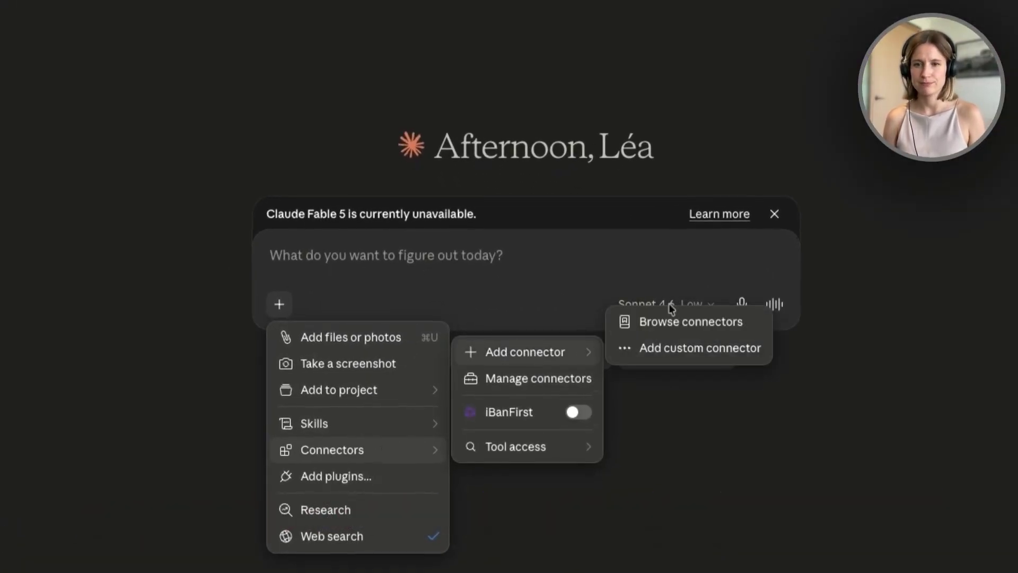
left_click(690, 325)
type("iban")
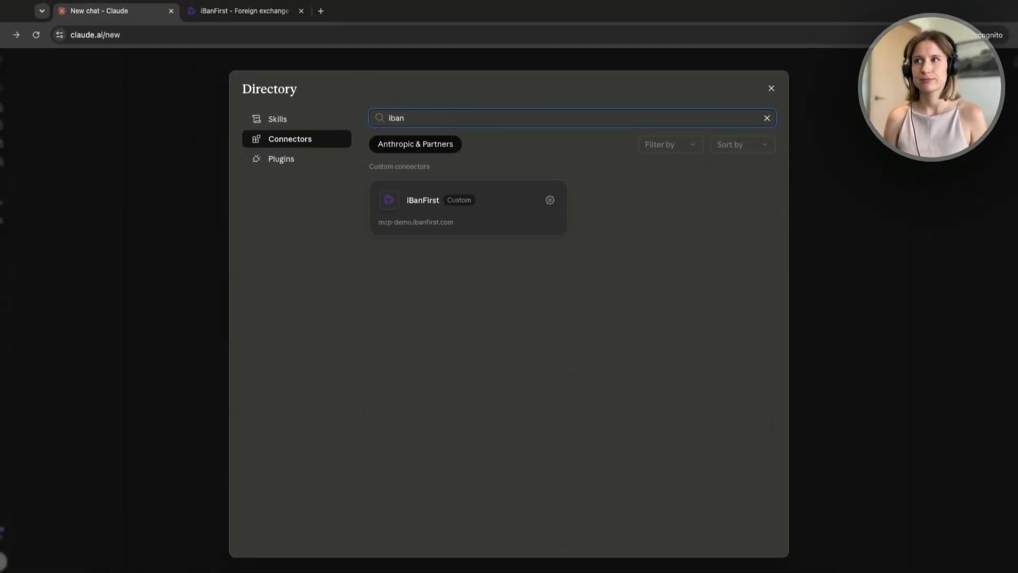
left_click(452, 215)
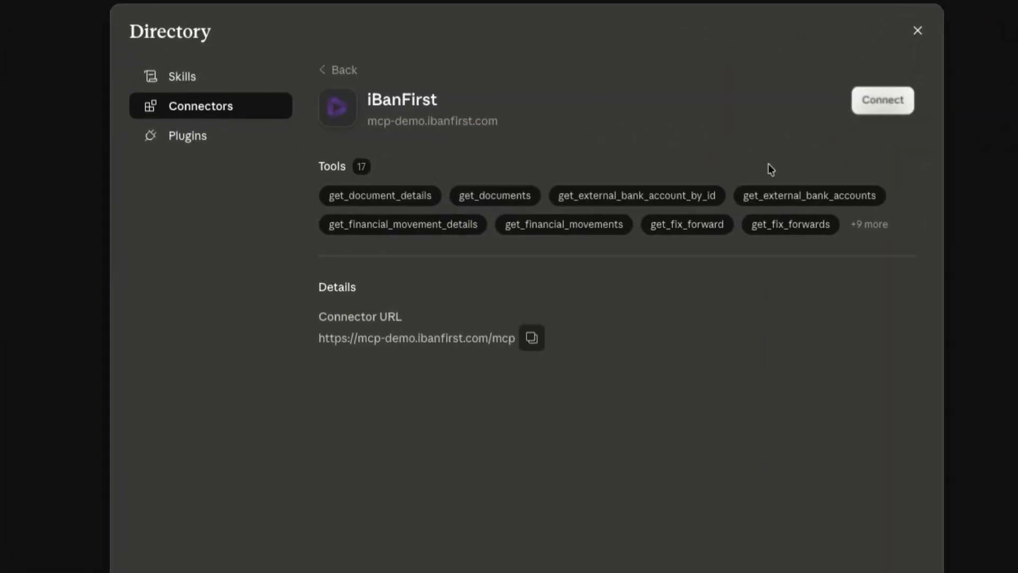
left_click(883, 100)
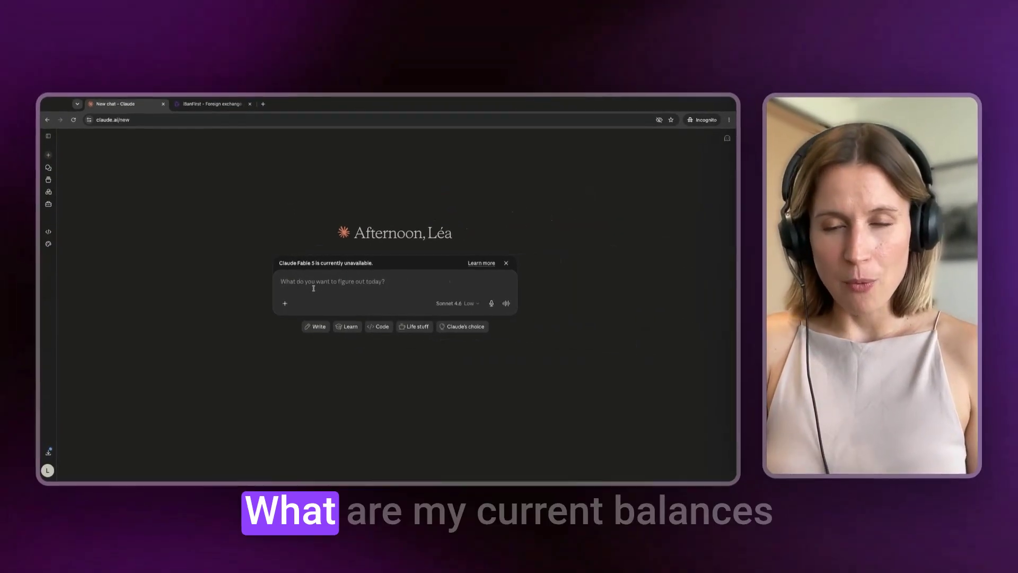
Ask Claude what the current balances are across all accounts
type("what are my current bala")
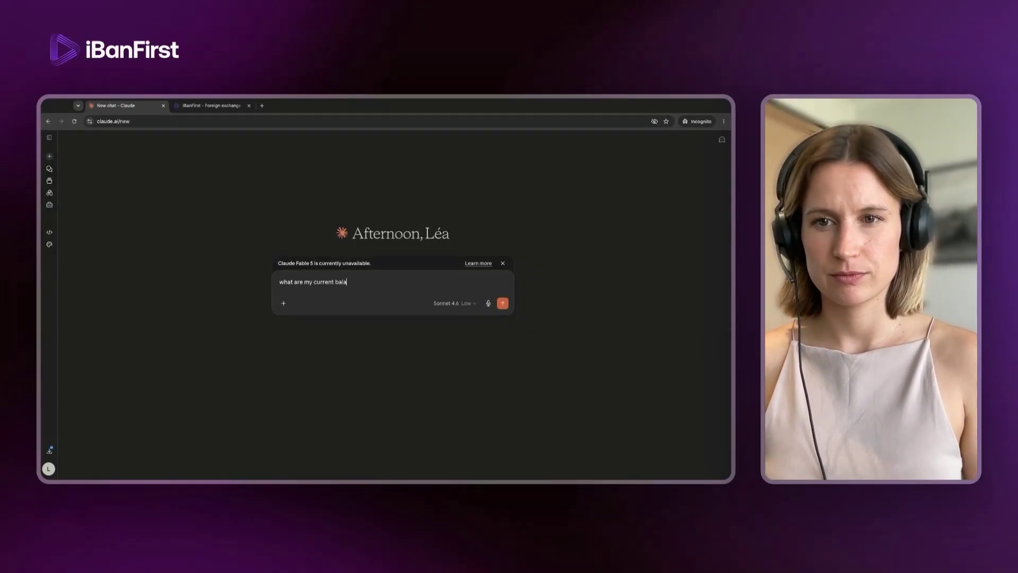
type("nces across all accoutns ?")
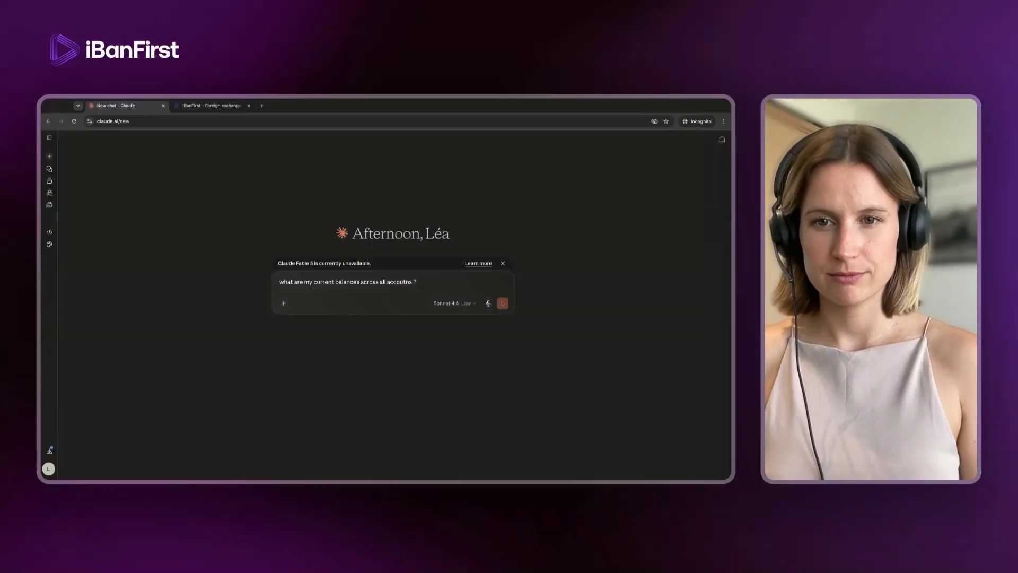
key("Return")
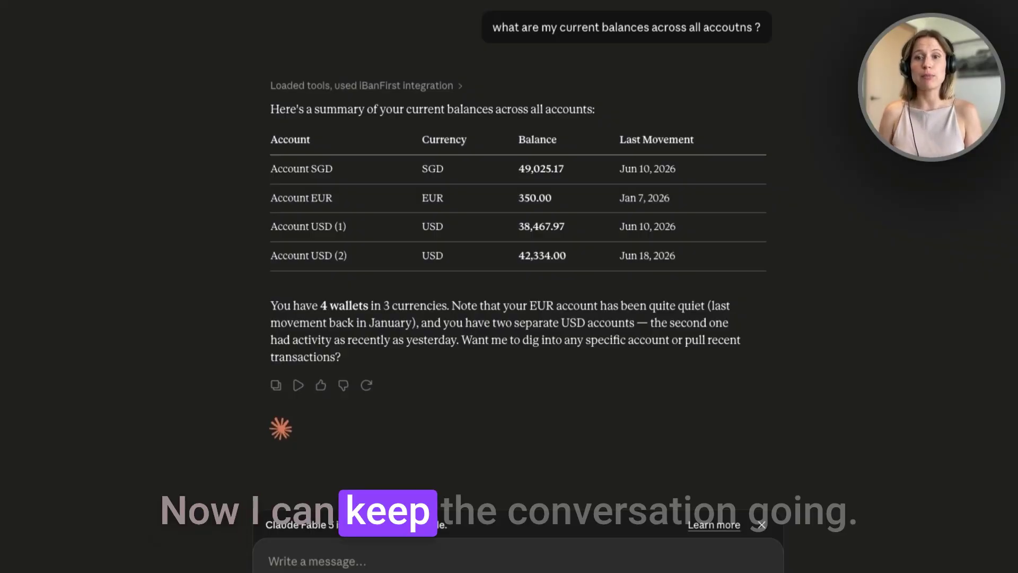
Ask Claude in the same chat how much cash the company currently holds in USD
type("ho")
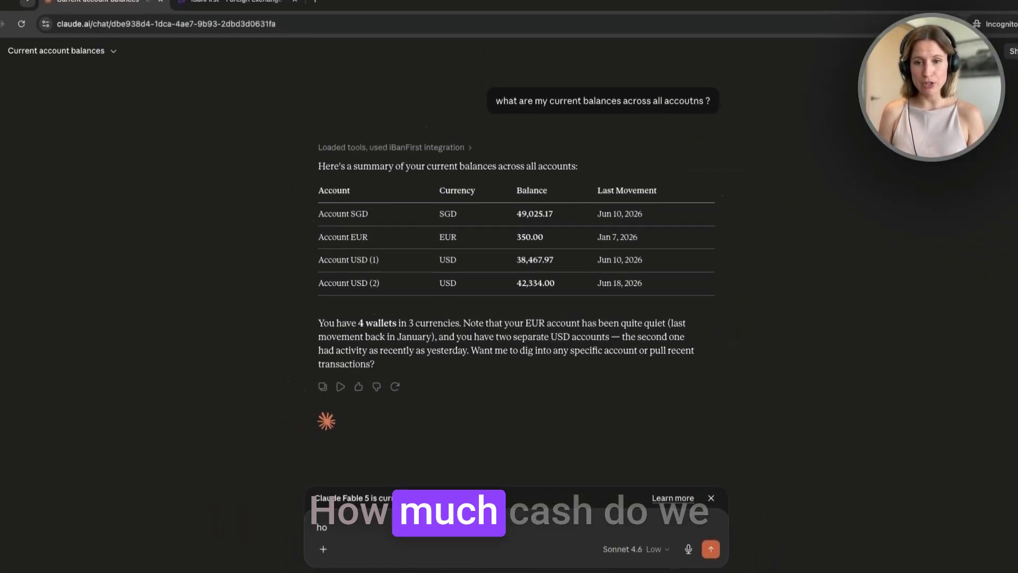
type("w much")
type(" c")
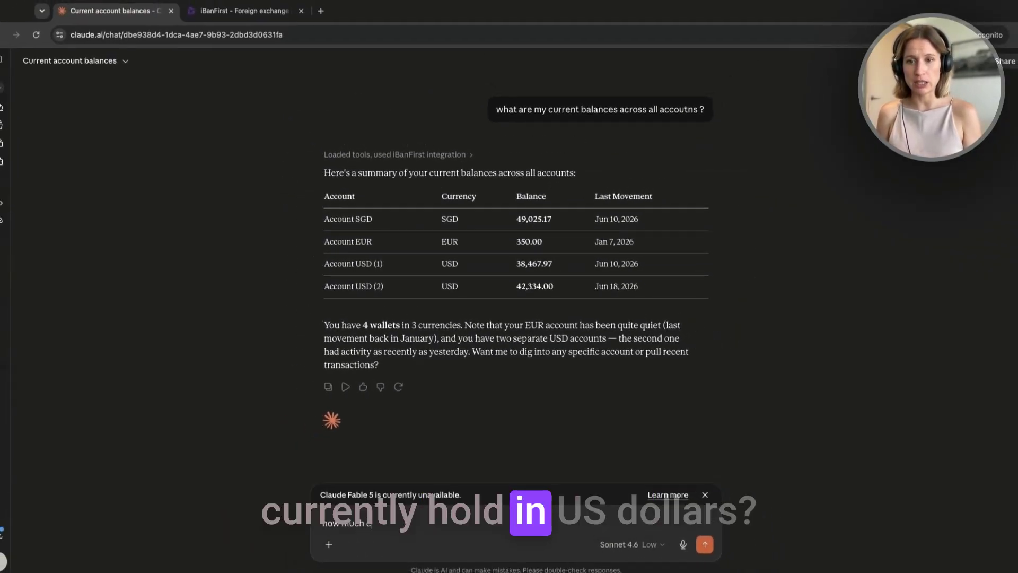
type("ash do we currently hold in US")
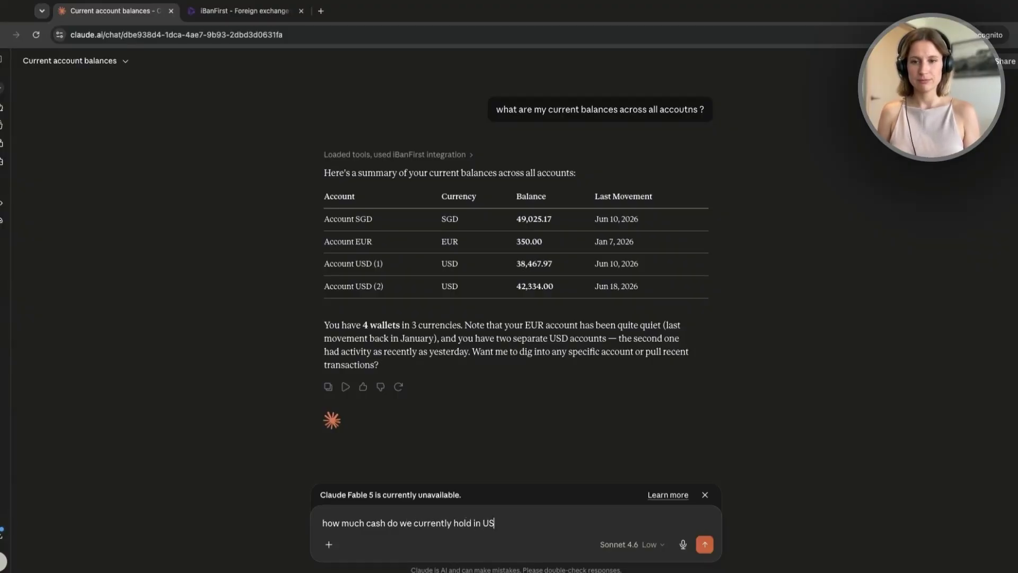
type("D ?")
key("Return")
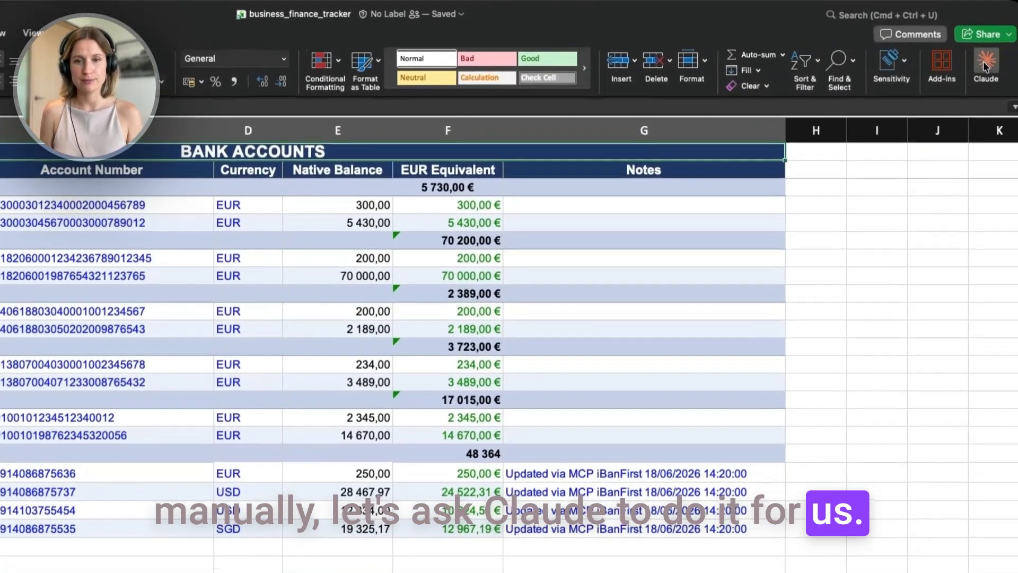
In the Excel workbook, ask Claude to update the iBanFirst accounts in the Accounts sheet with latest balances and EUR equivalents using live exchange rates
left_click(985, 66)
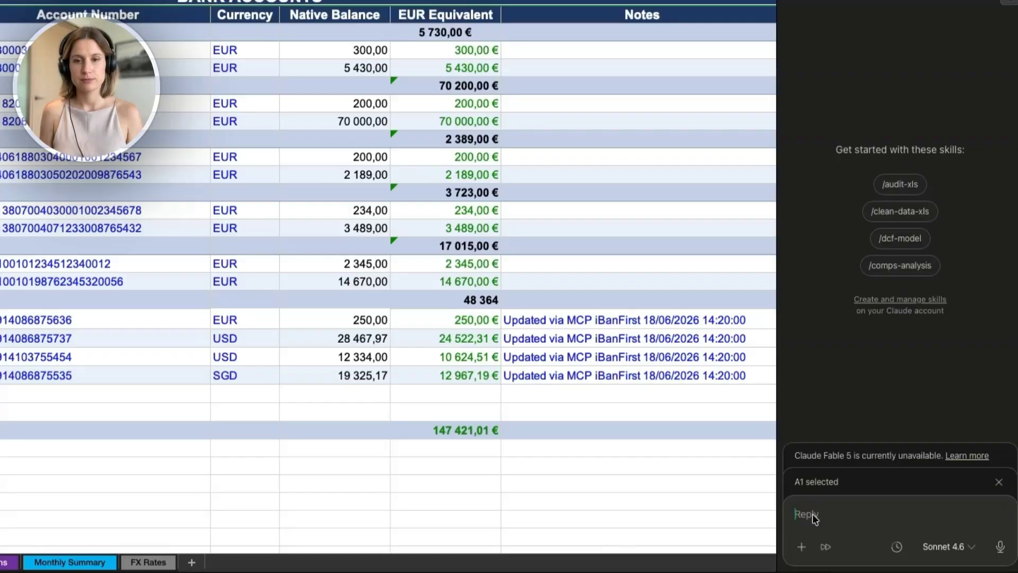
type("Update the iBanFirst accounts in the Accounts sheet with the latest balances and EUR equivalents using live exchange rates.")
key("Return")
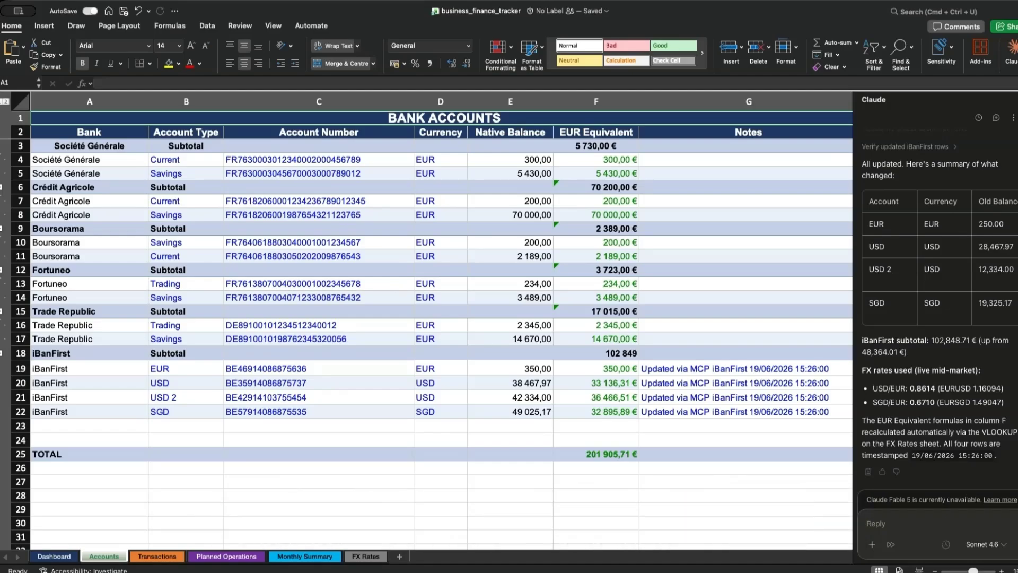
Ask Claude in the workbook which accounts have a balance below 10000 euros
type("which")
type(" accounts have a balance below")
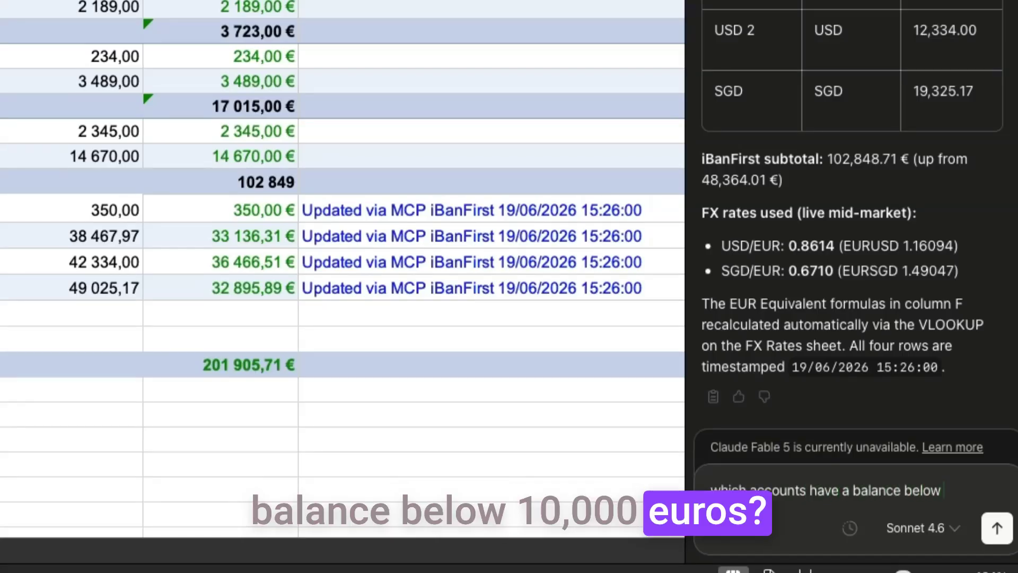
type(" 1000O")
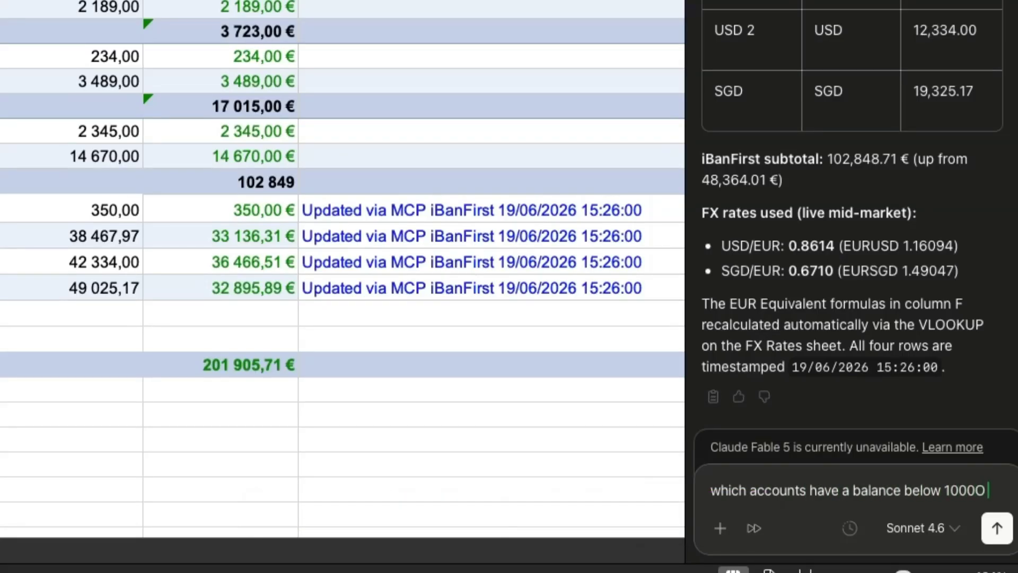
type(" euros ?")
key("Return")
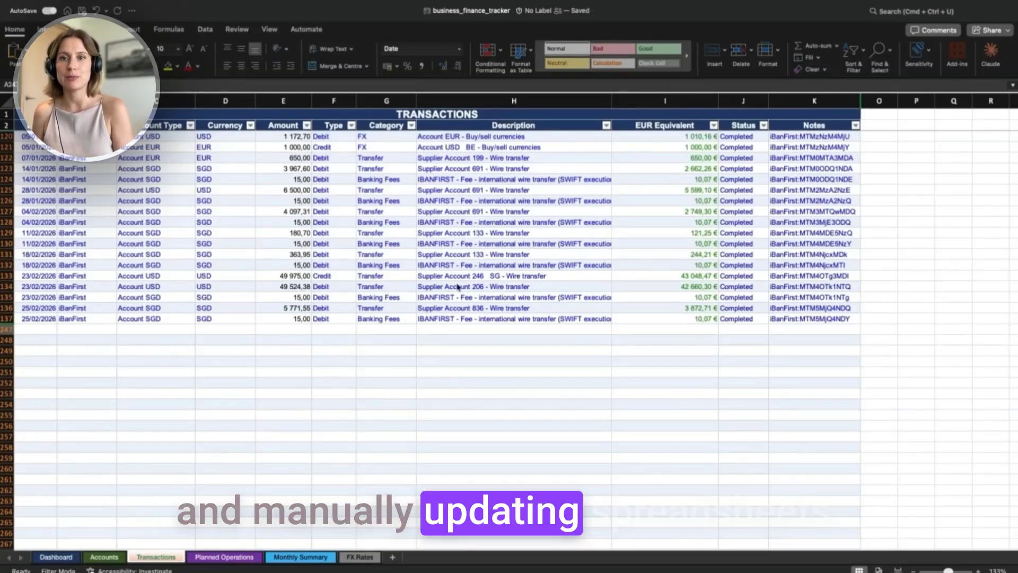
Have Claude import all iBanFirst transactions from the last 3 months into the Transactions sheet
left_click(989, 50)
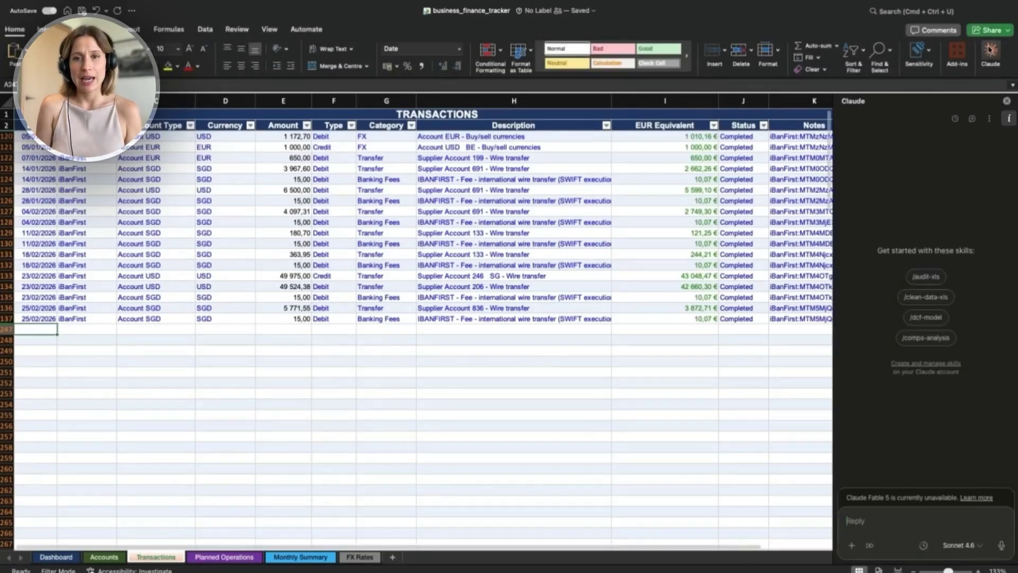
left_click(855, 521)
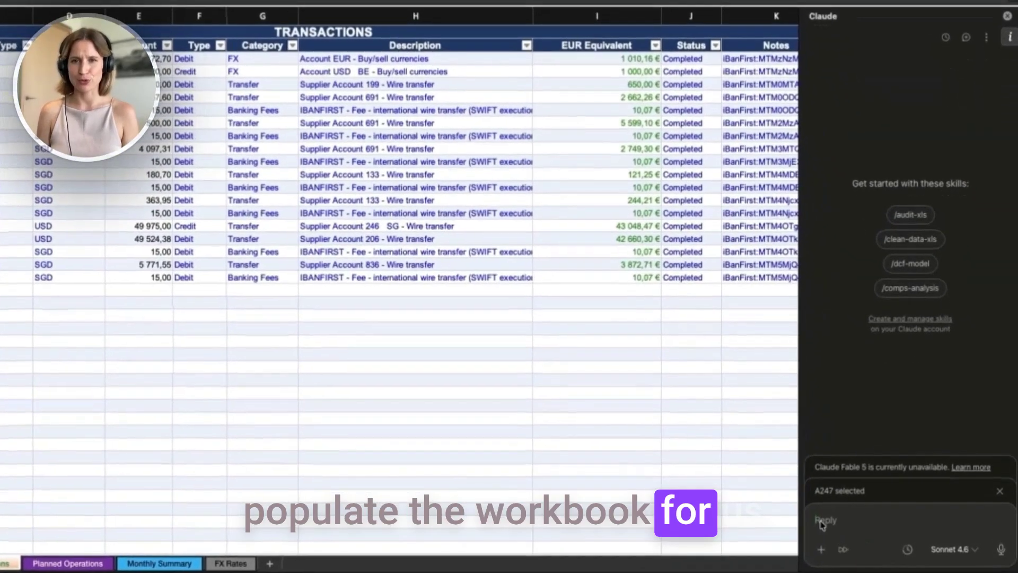
type("Import all iBanFirst transactions from the last 3 months into the Transactions sheet")
key("Return")
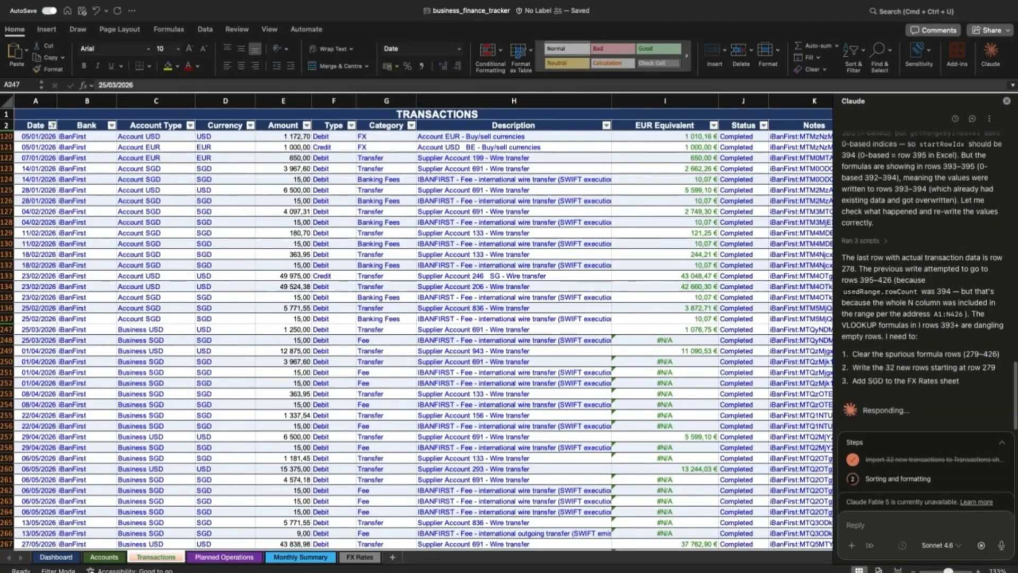
left_click(900, 394)
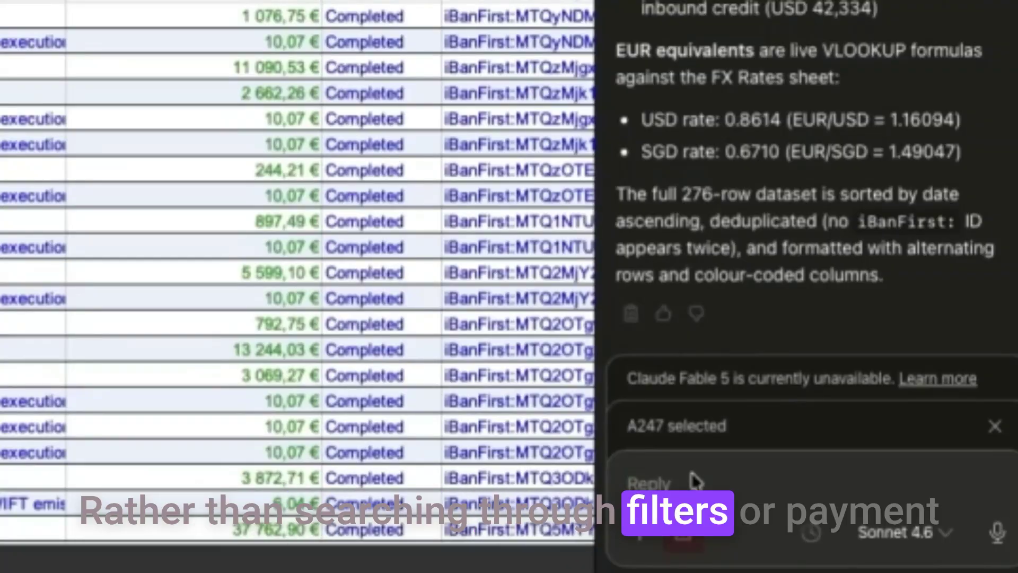
Ask Claude to find the April payment made to "Supplier Account 133" and how much that supplier has been paid so far this year
type("Find the payment we made to \"Supplier Account 133\" in April")
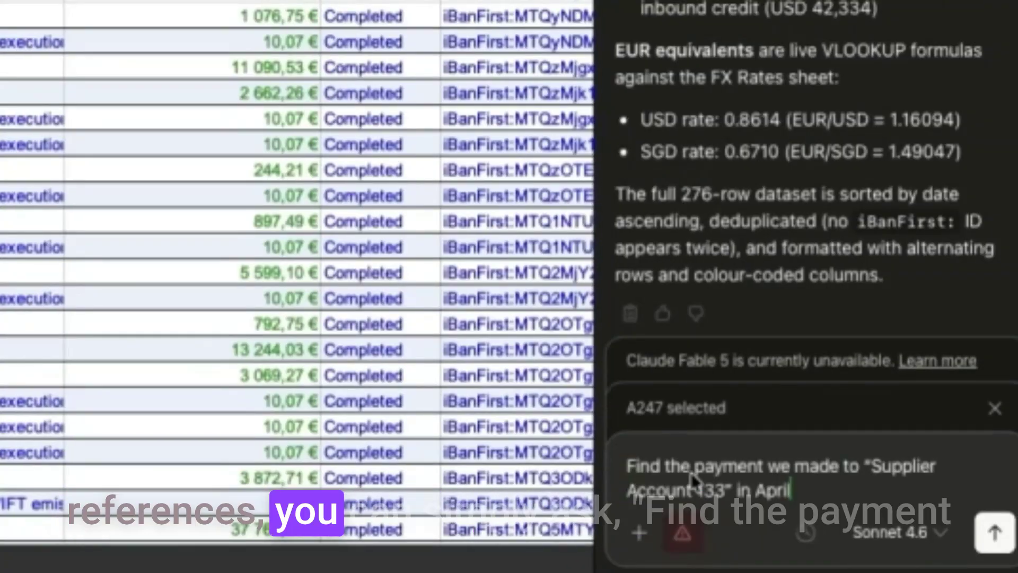
key("Return")
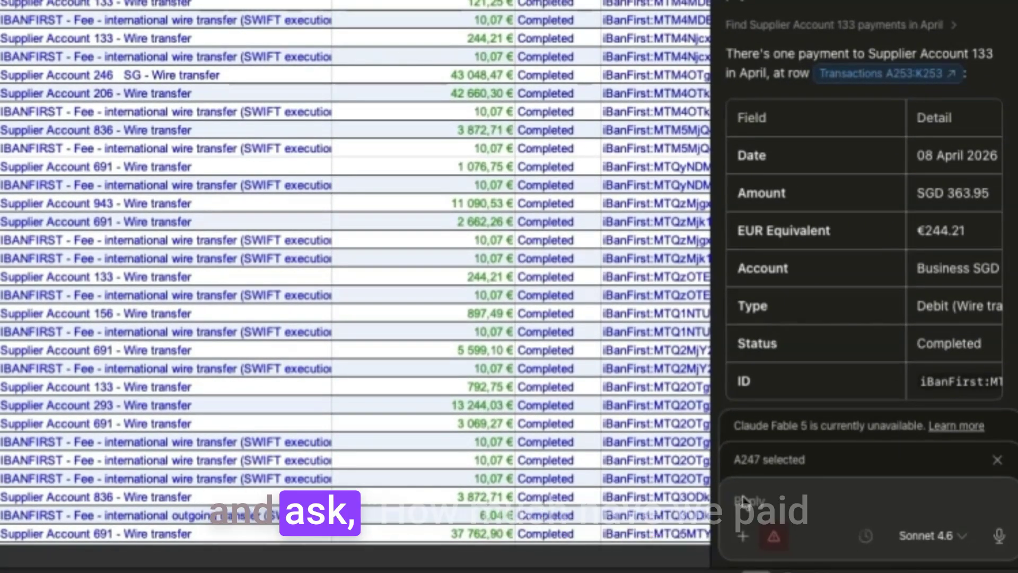
type("How much have we paid \"Supplier Account 133\" so far this year?")
key("Return")
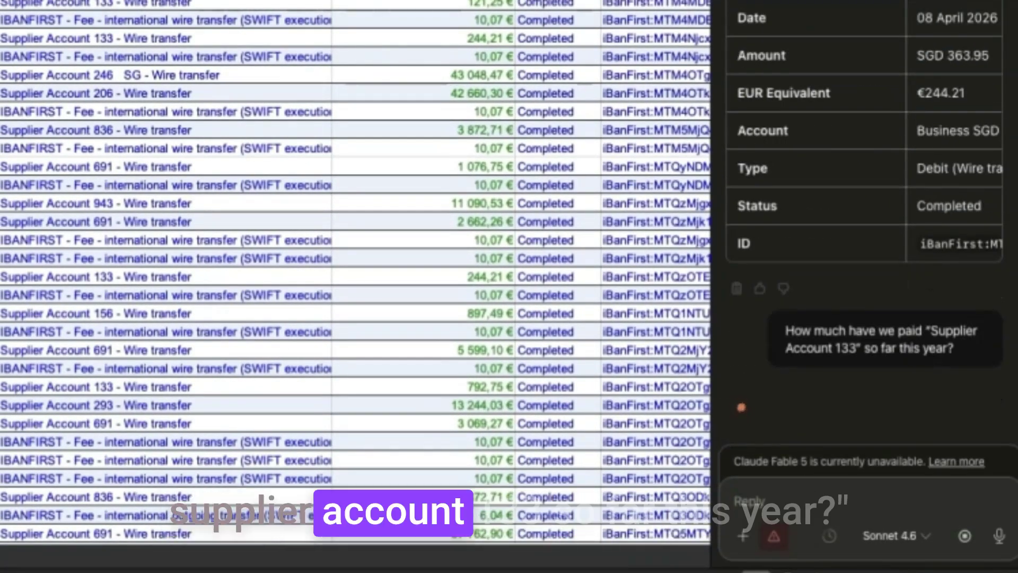